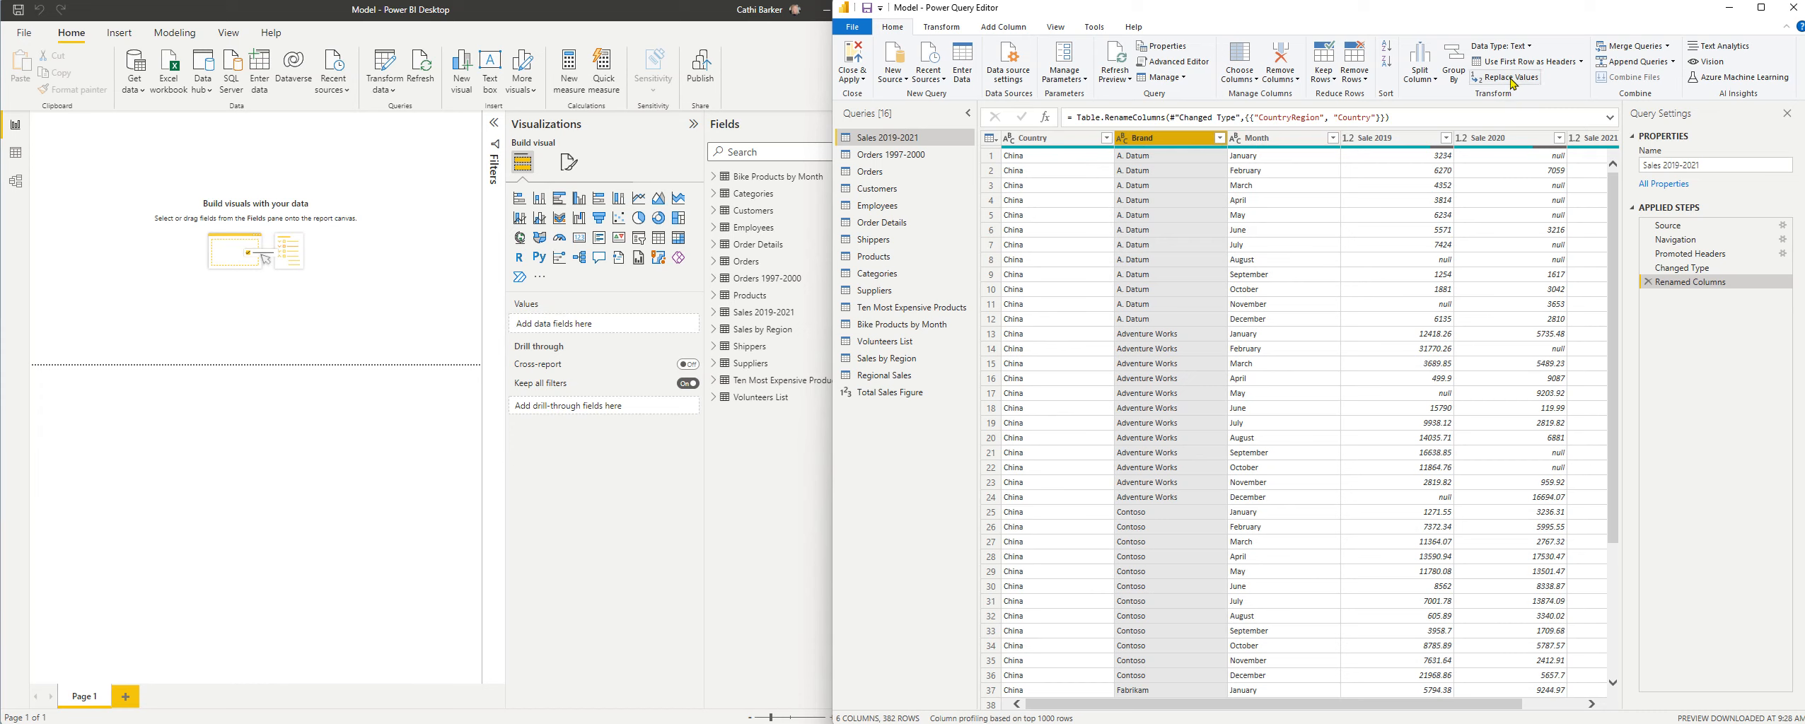
# Replace the value "A. Datum" with "ACME Limited" in the Brand column
pyautogui.click(1508, 78)
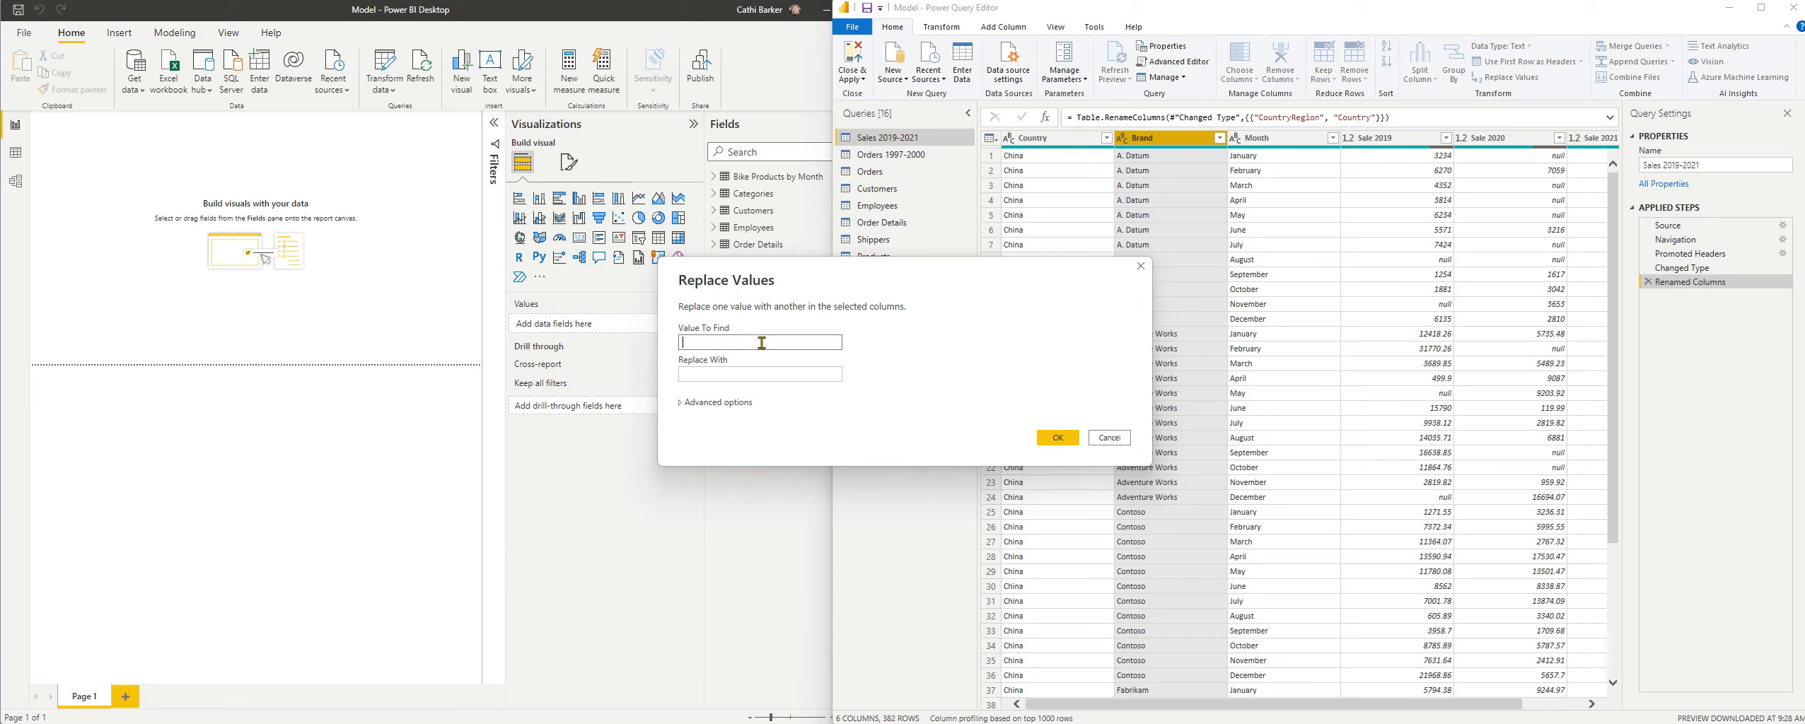
pyautogui.write('Datum')
pyautogui.click(732, 375)
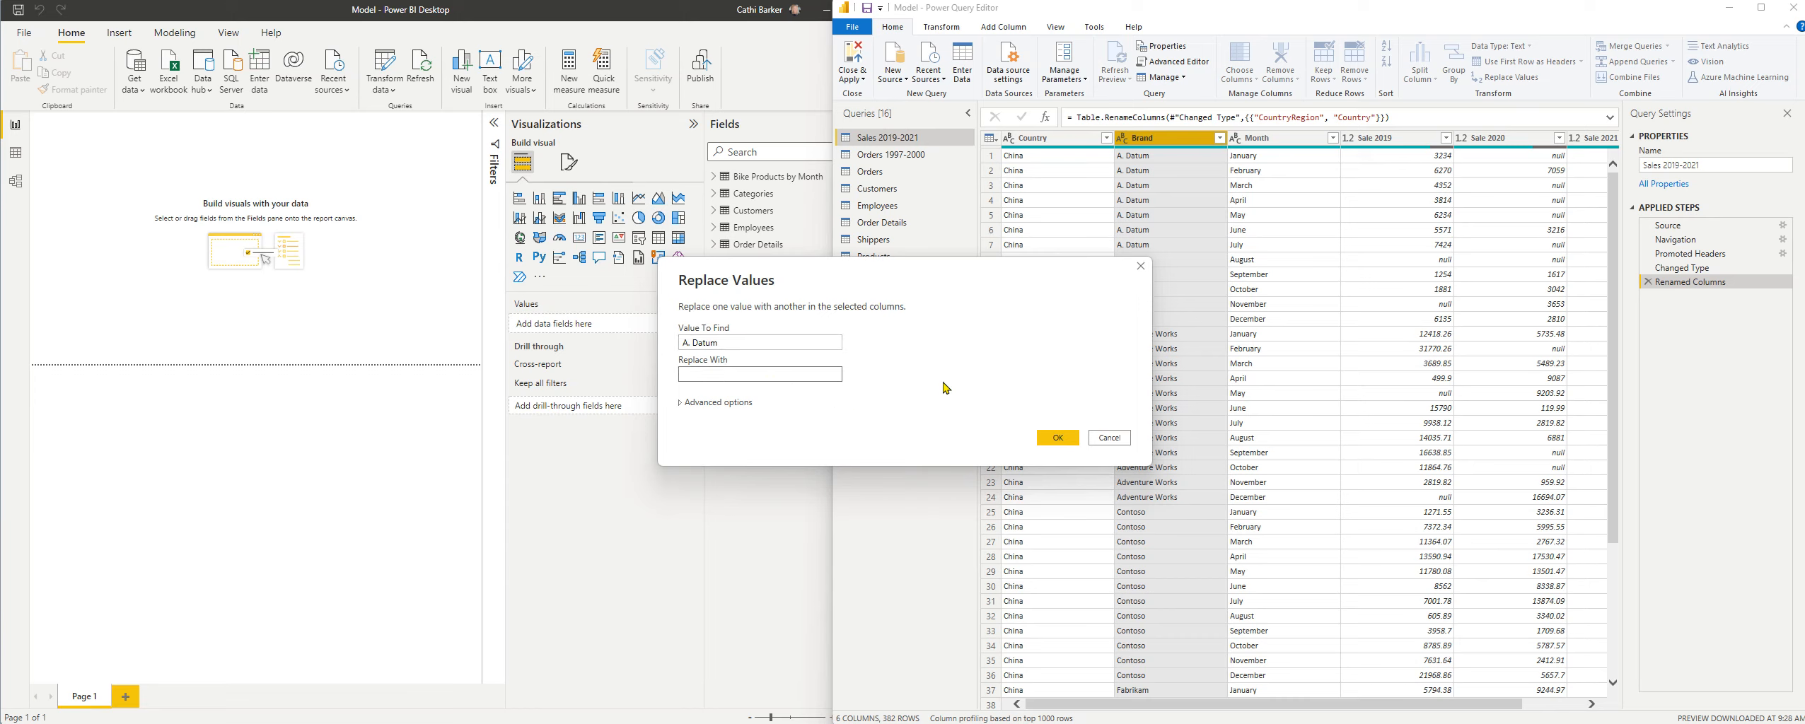
pyautogui.write('ACME Limited')
pyautogui.moveTo(1041, 272); pyautogui.dragTo(905, 264)
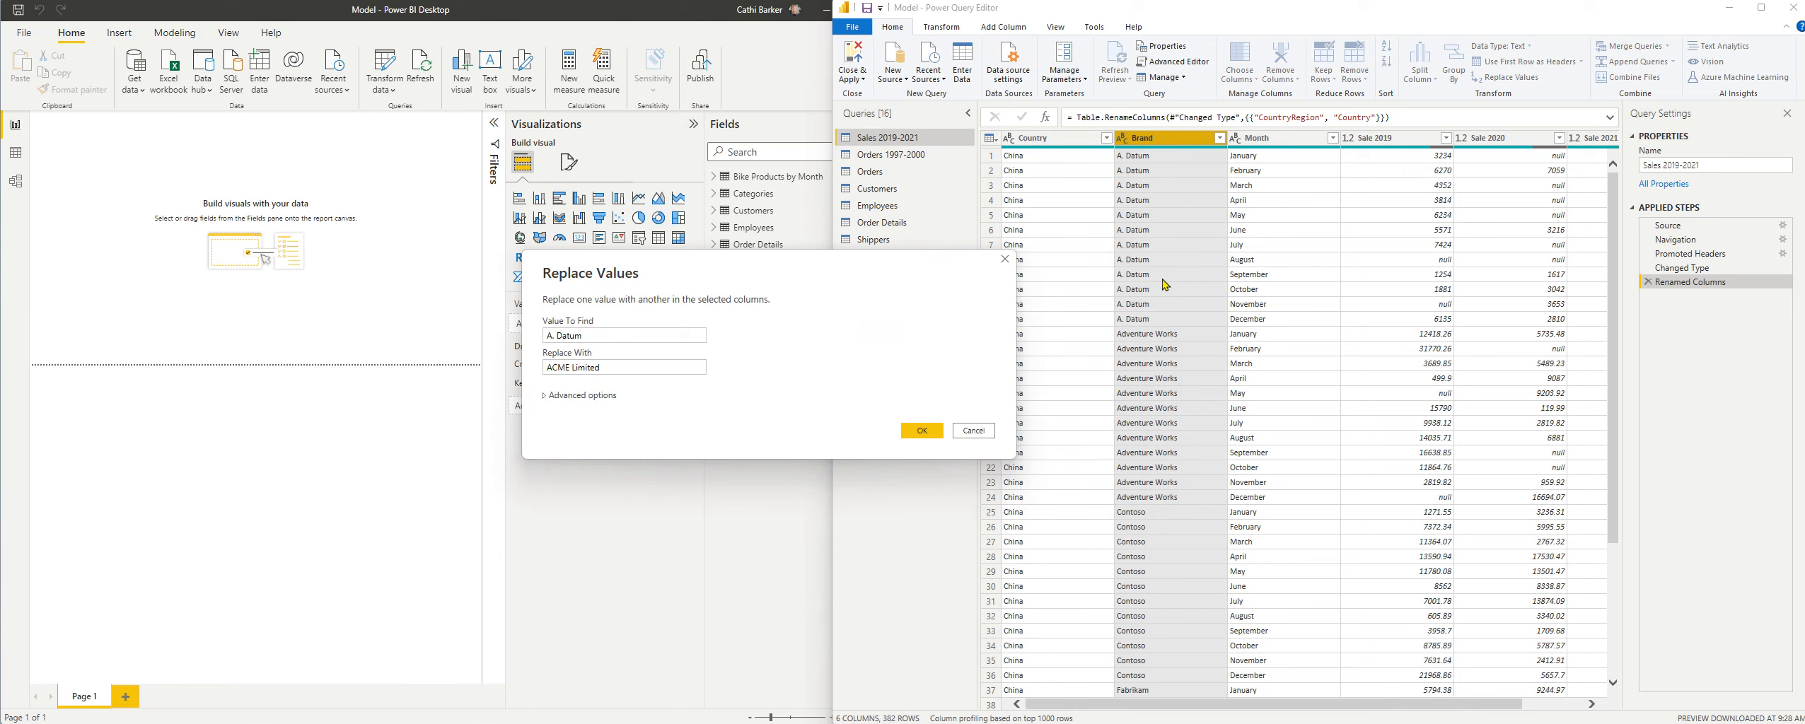
pyautogui.click(913, 433)
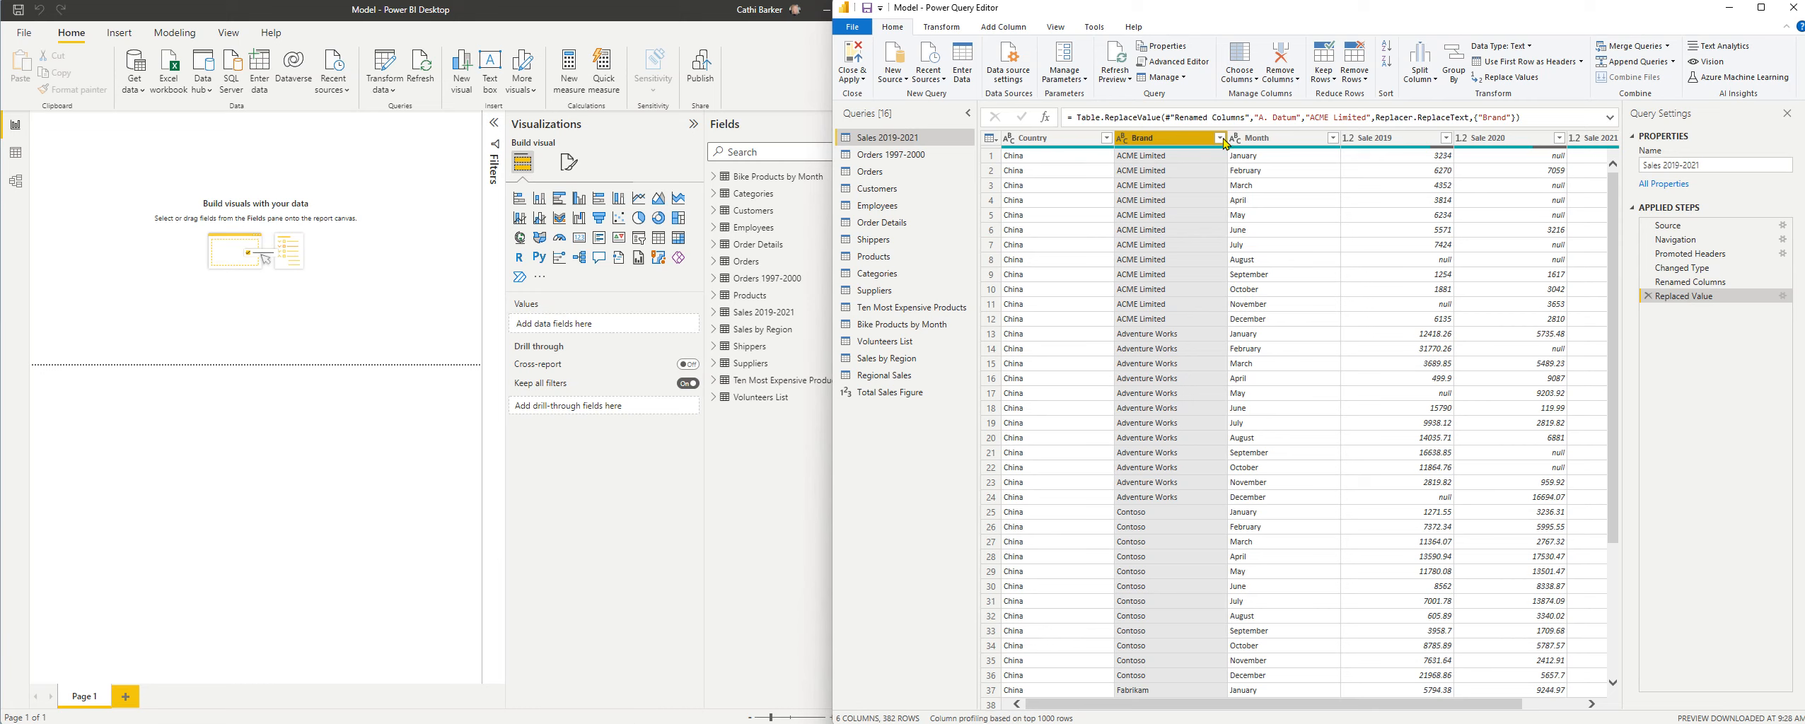
# Check the Brand column's filter values for duplicates, and replace "Litware " with a trailing space with "Litware"
pyautogui.click(1219, 140)
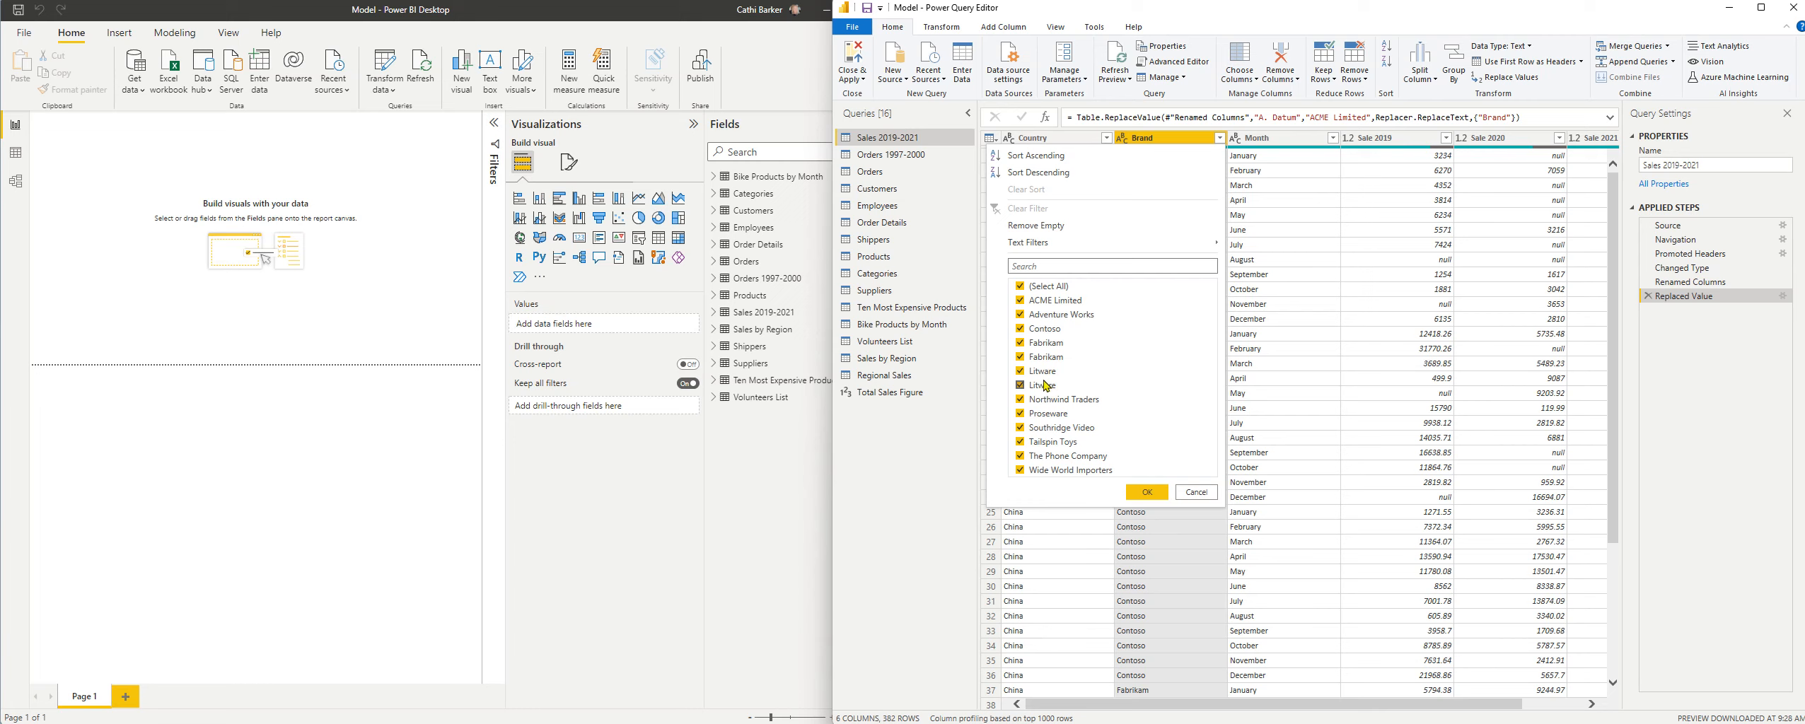
pyautogui.click(1197, 496)
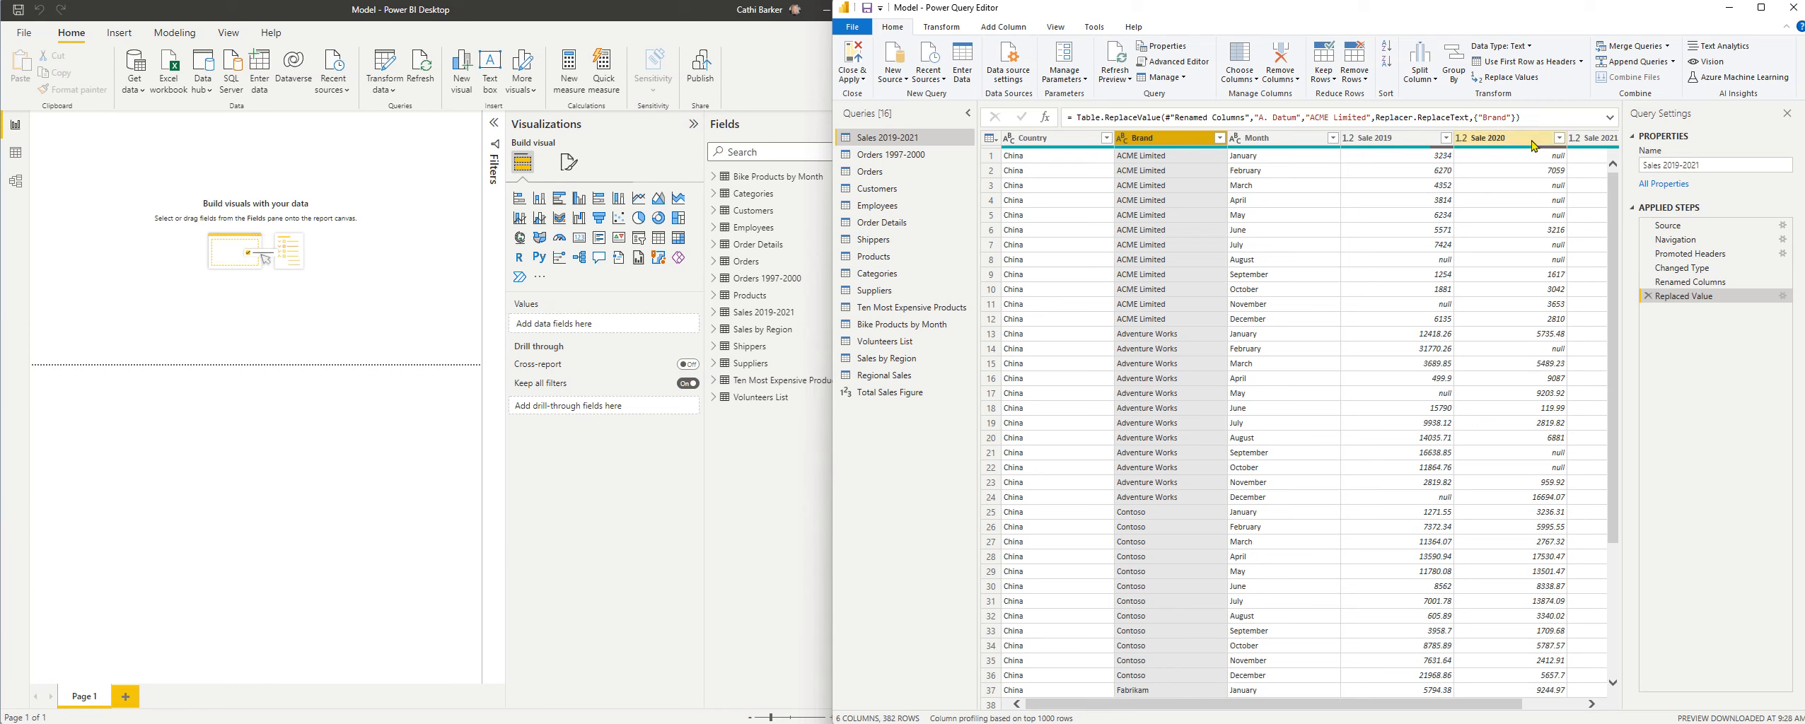
pyautogui.click(1524, 82)
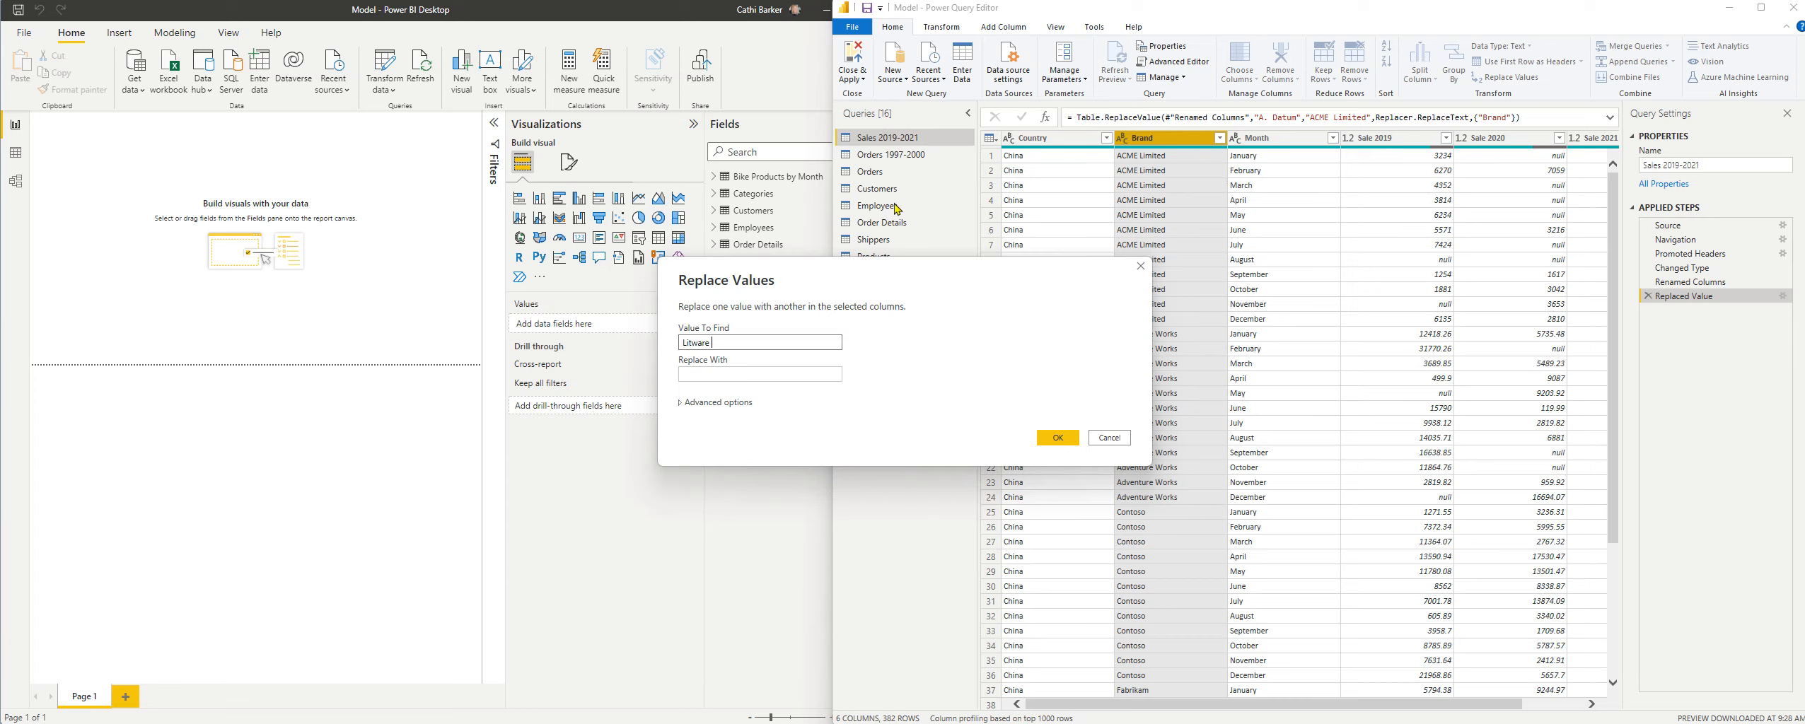
pyautogui.click(701, 375)
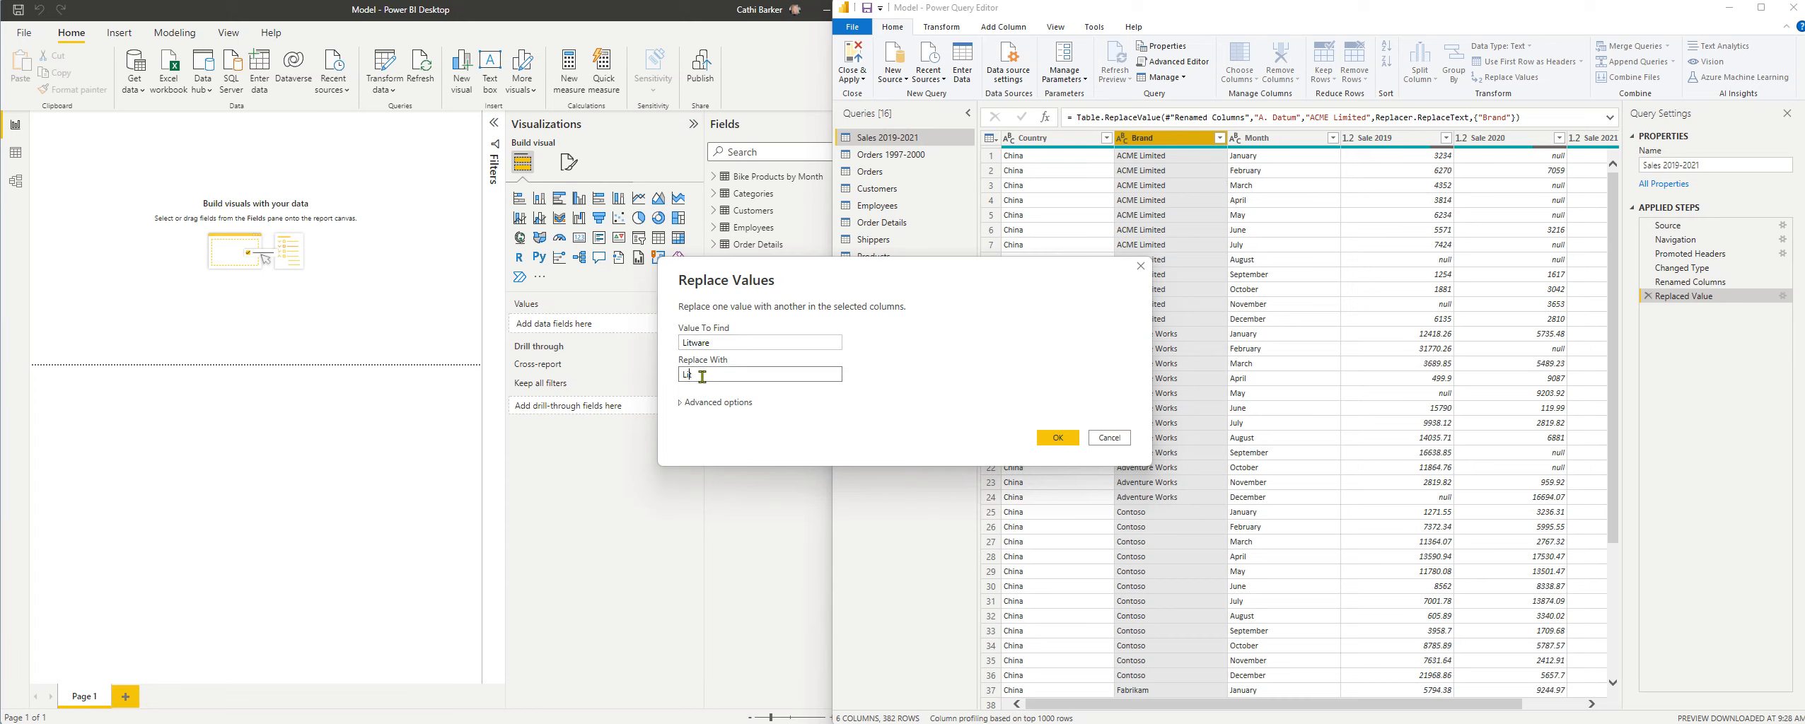
pyautogui.click(1061, 438)
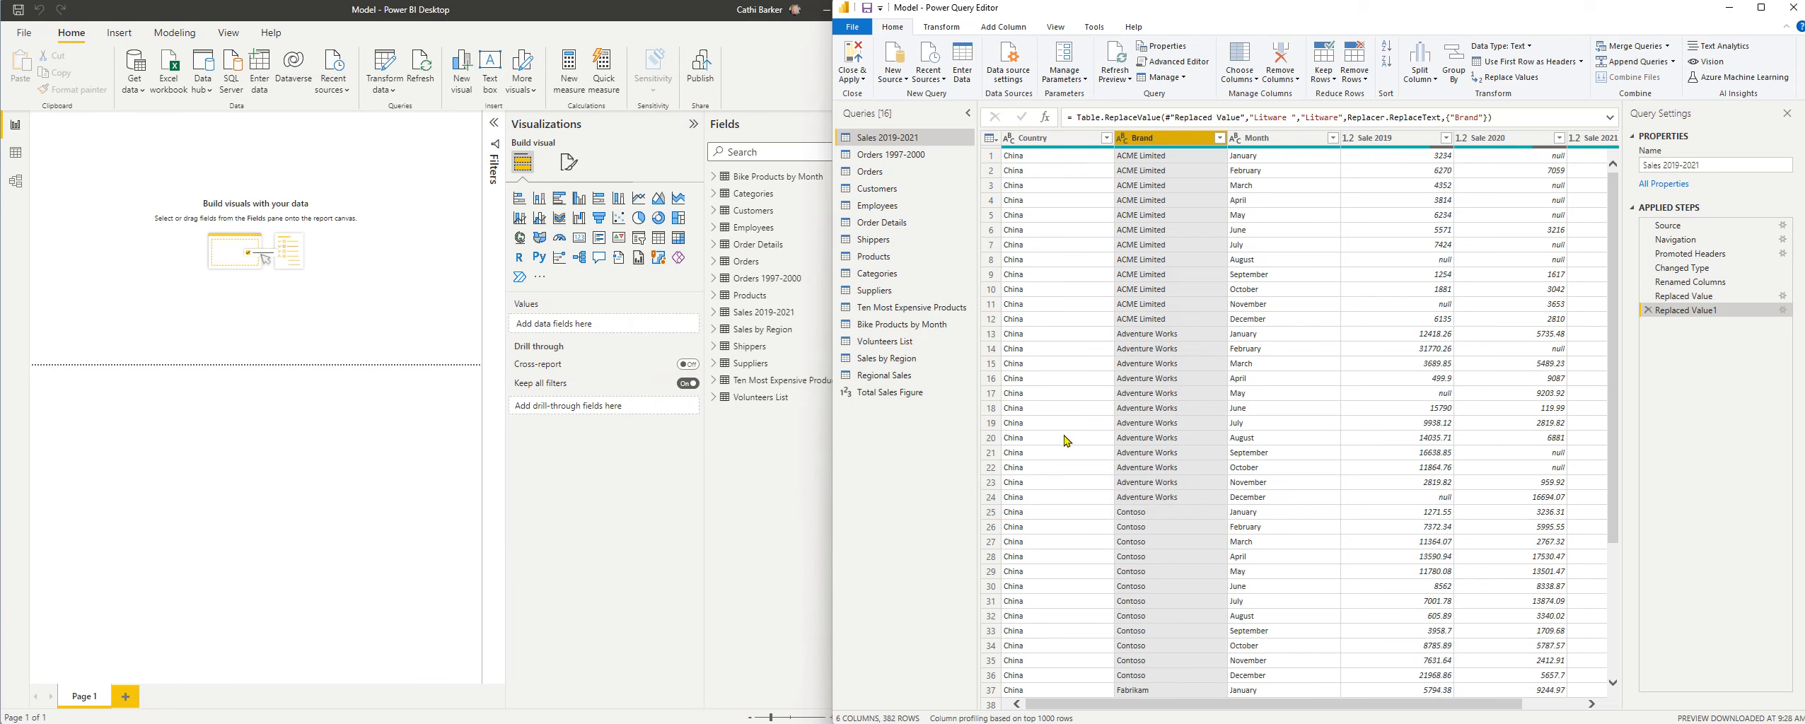
# Recheck the Brand filter values and try to replace "Fabrikam " with a trailing space with "Fabrikam"
pyautogui.click(1219, 138)
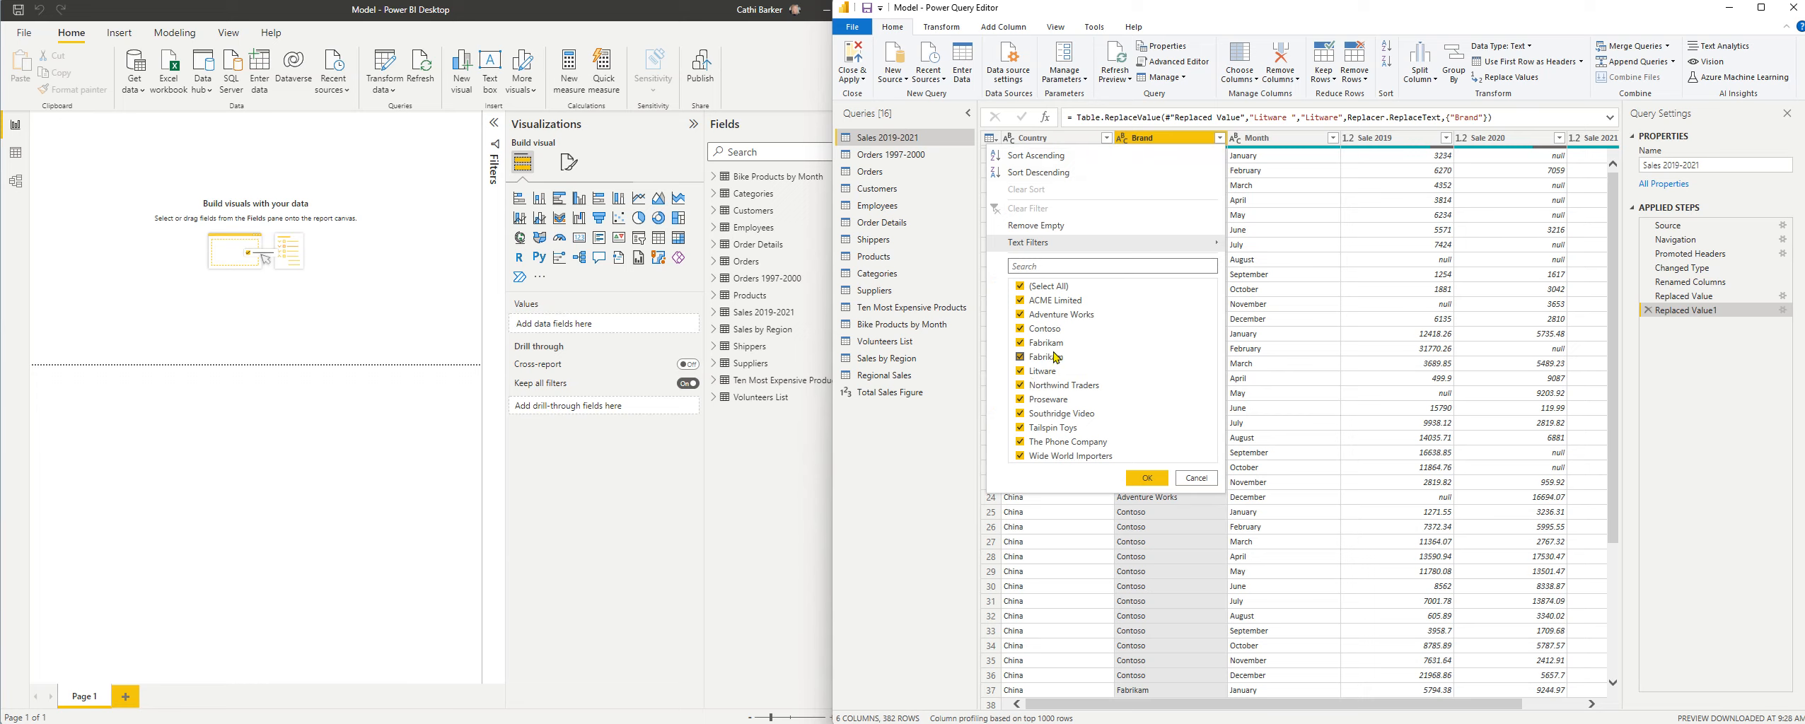
pyautogui.click(1198, 481)
pyautogui.click(1526, 77)
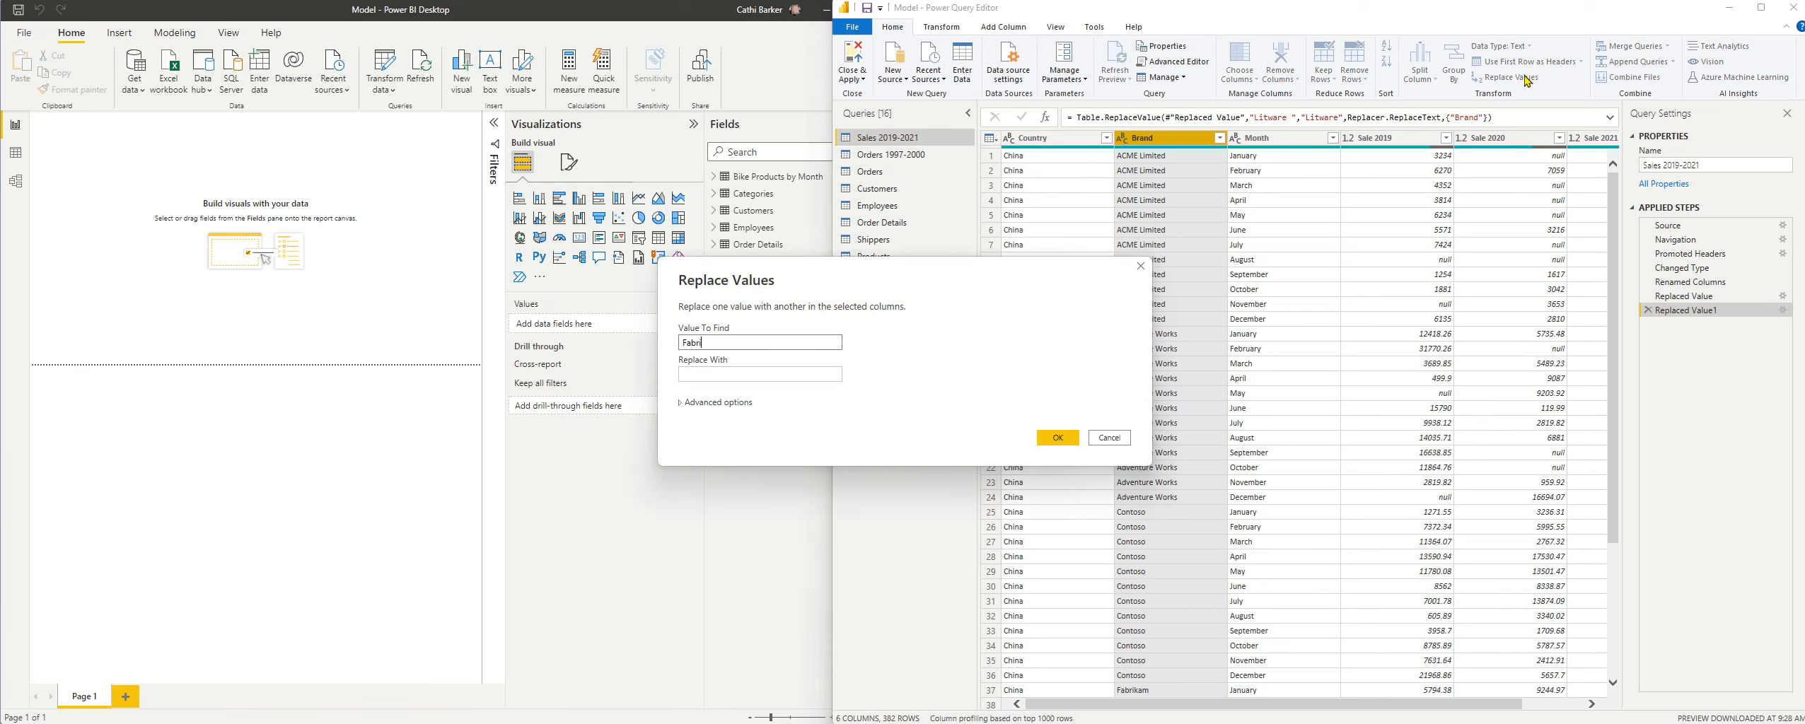
pyautogui.write('Fabrikam')
pyautogui.hotkey('ctrl', 'a')
pyautogui.hotkey('ctrl', 'c')
pyautogui.press('Tab')
pyautogui.hotkey('ctrl', 'v')
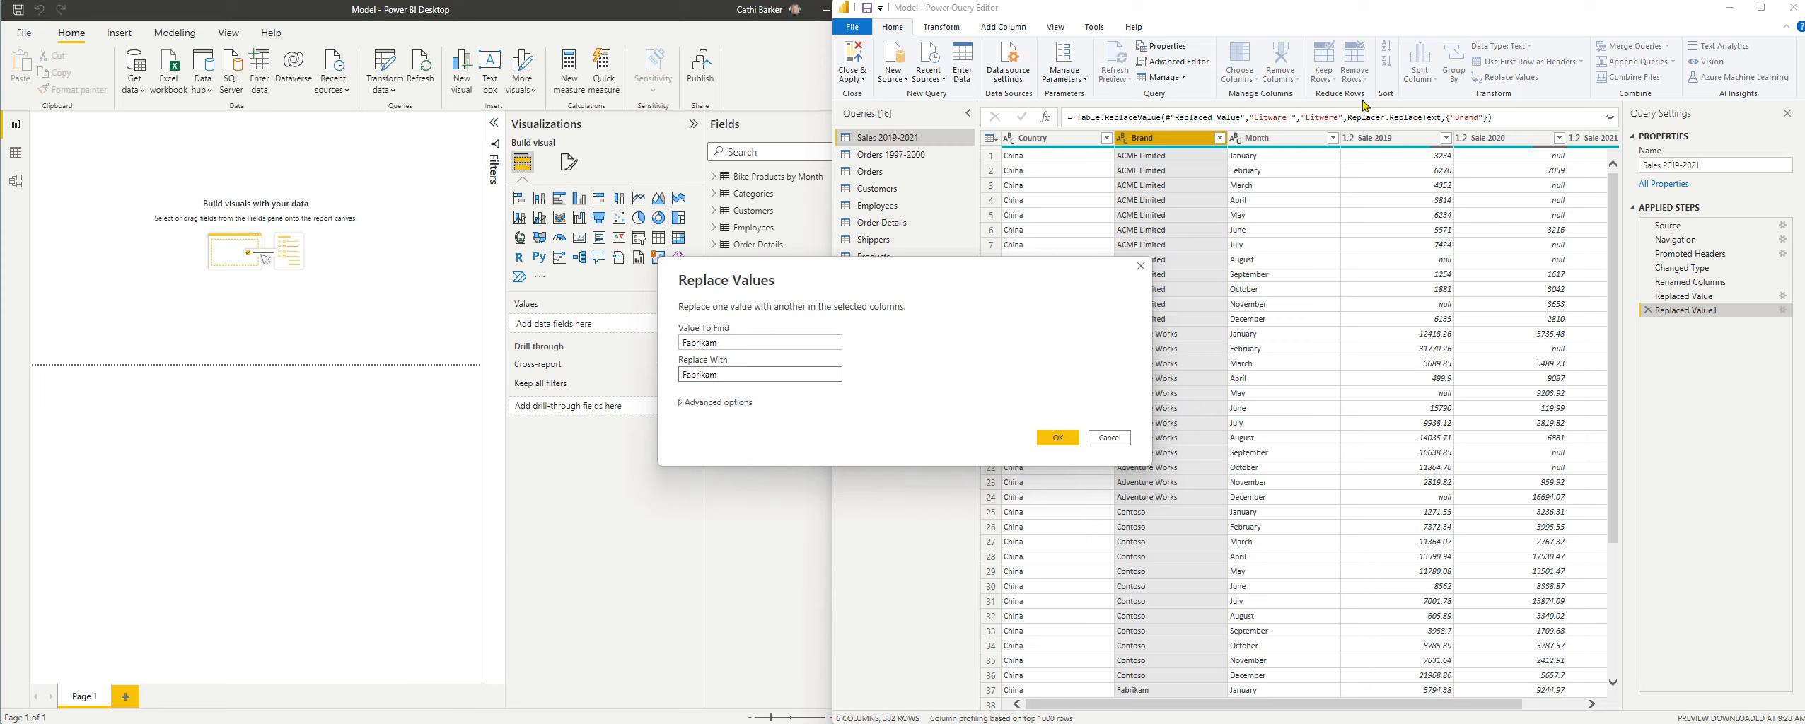
pyautogui.click(1059, 439)
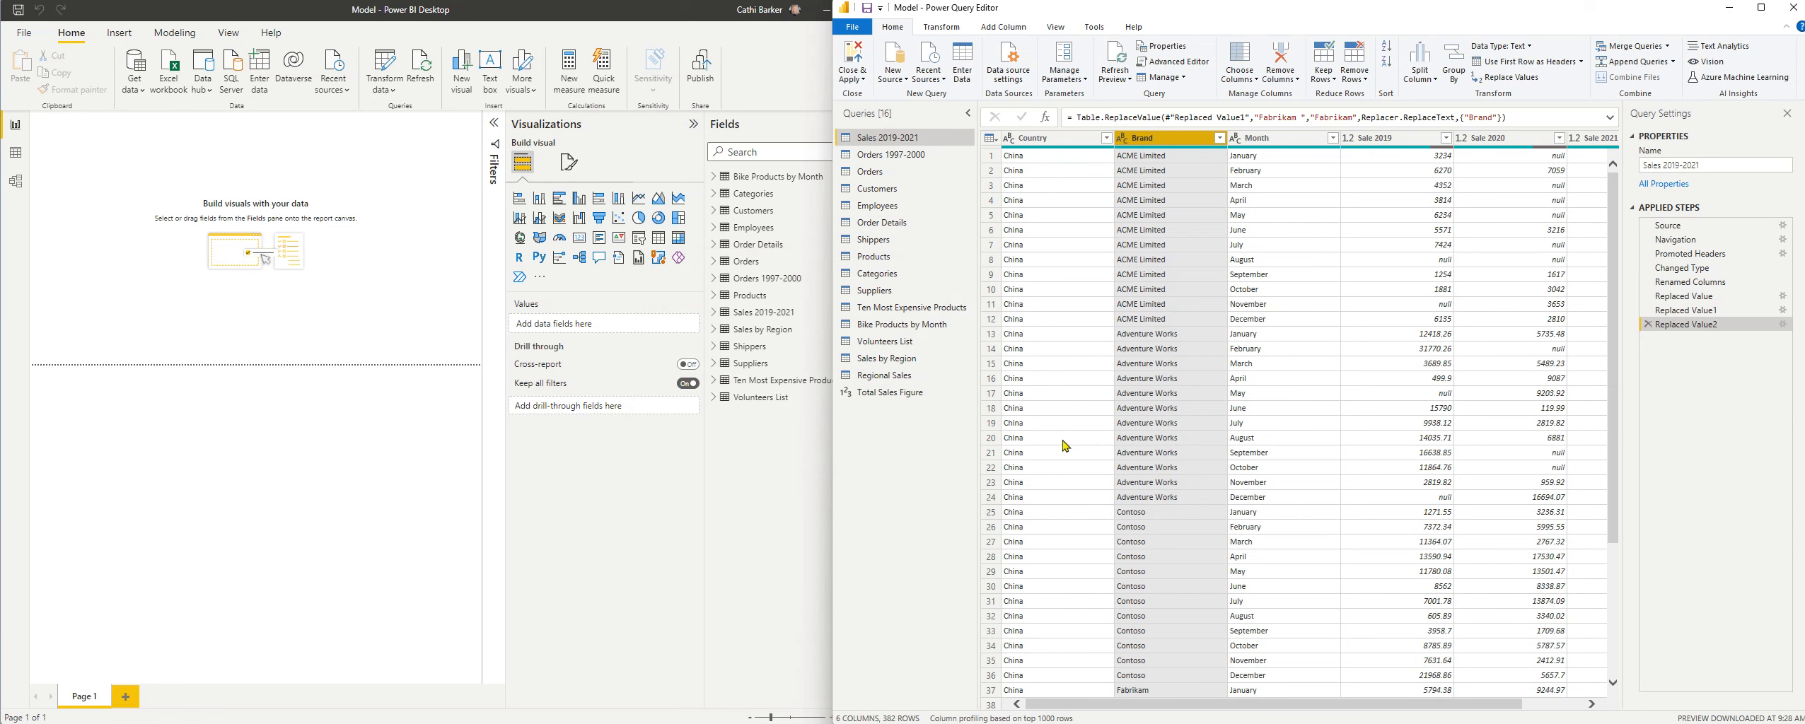
# Repeat the Brand replacement of "Fabrikam " with a trailing space by "Fabrikam", checking the filter values before and after
pyautogui.click(1219, 138)
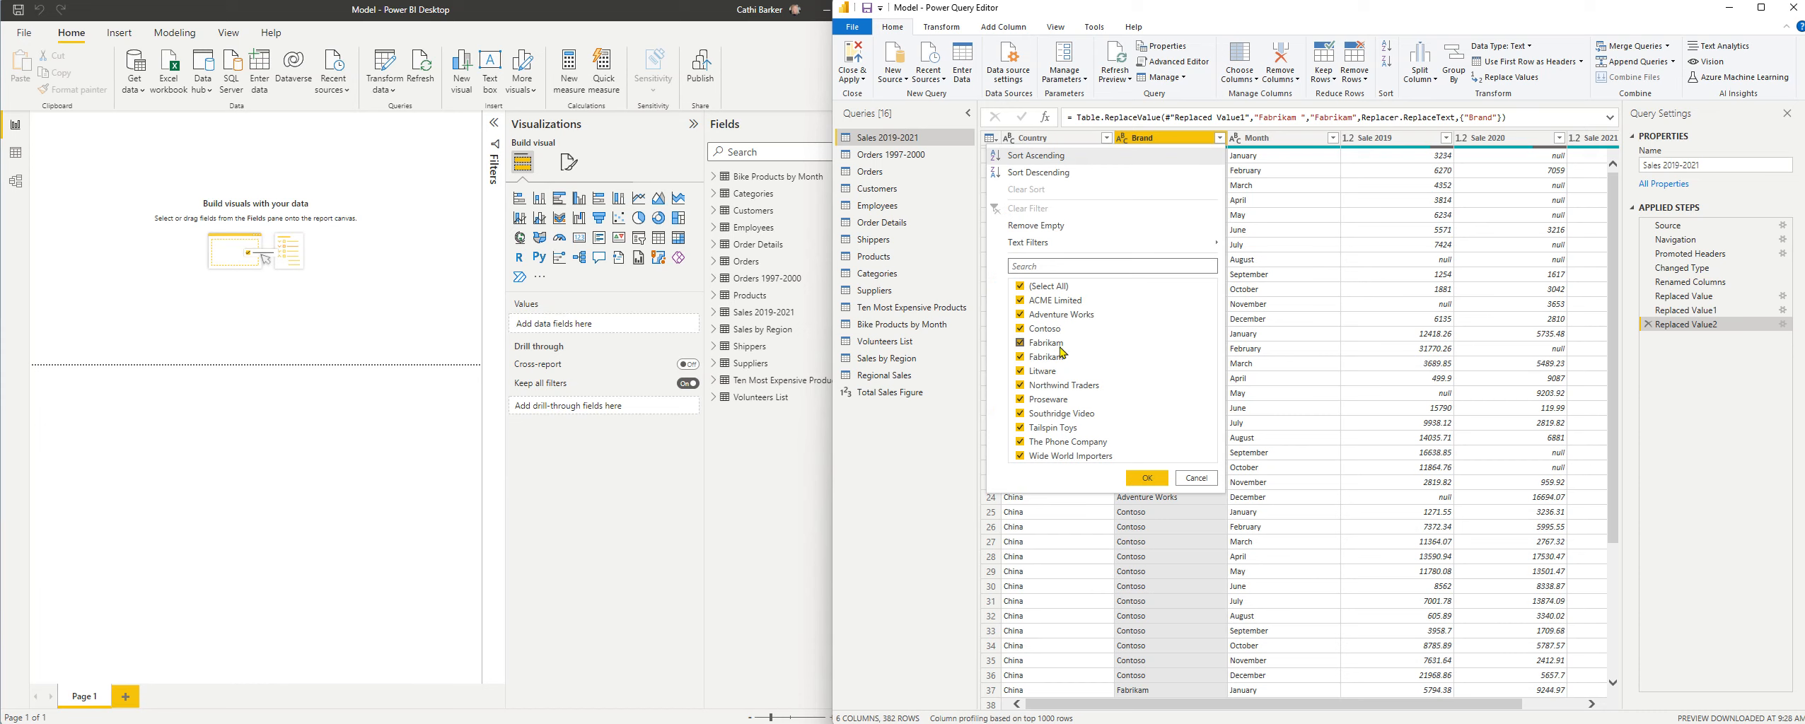
pyautogui.click(1195, 479)
pyautogui.click(1508, 78)
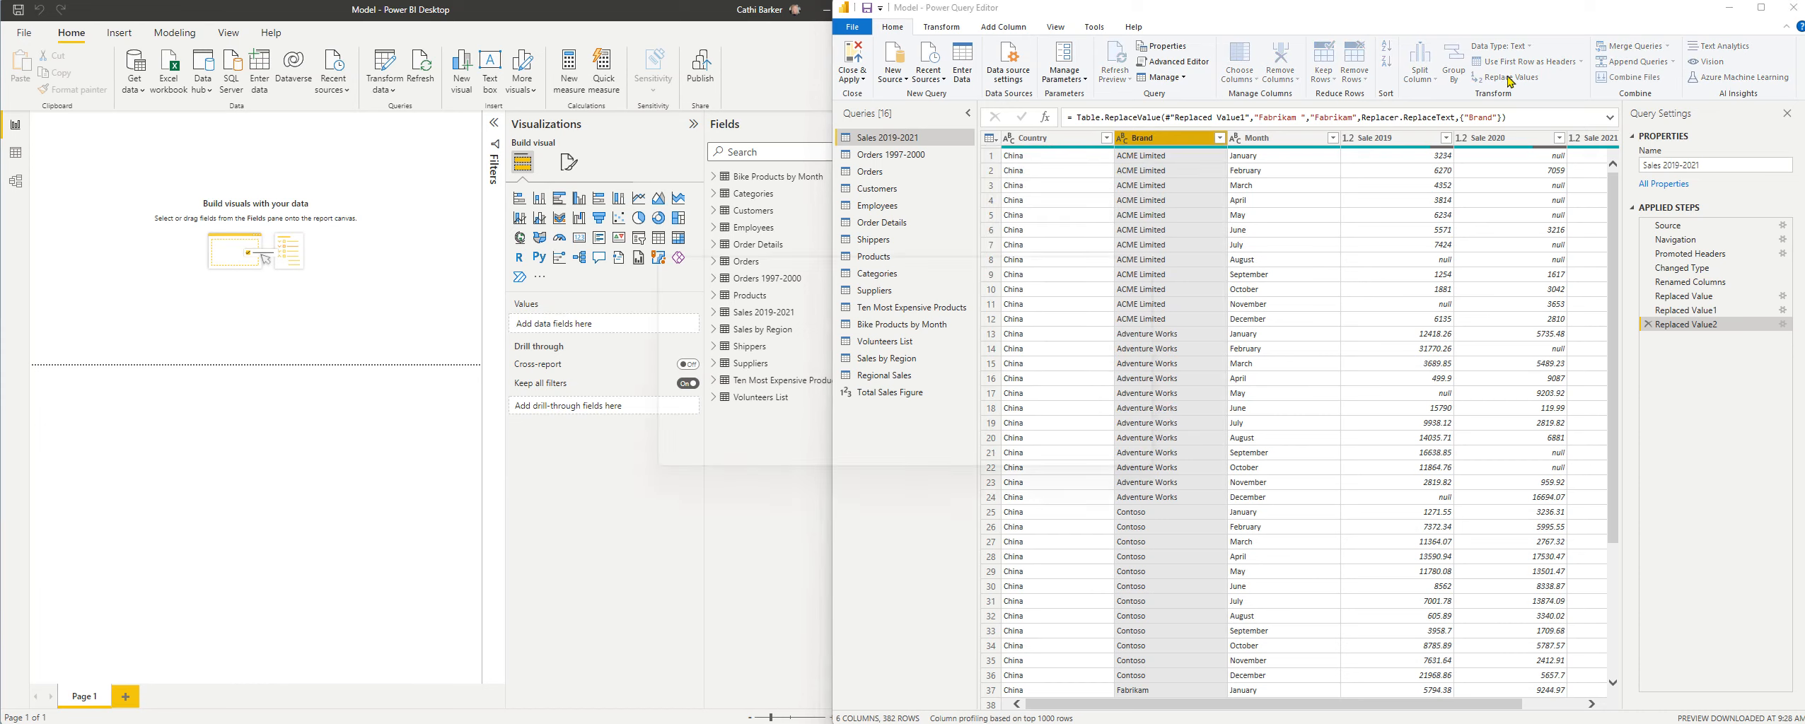
pyautogui.hotkey('ctrl', 'v')
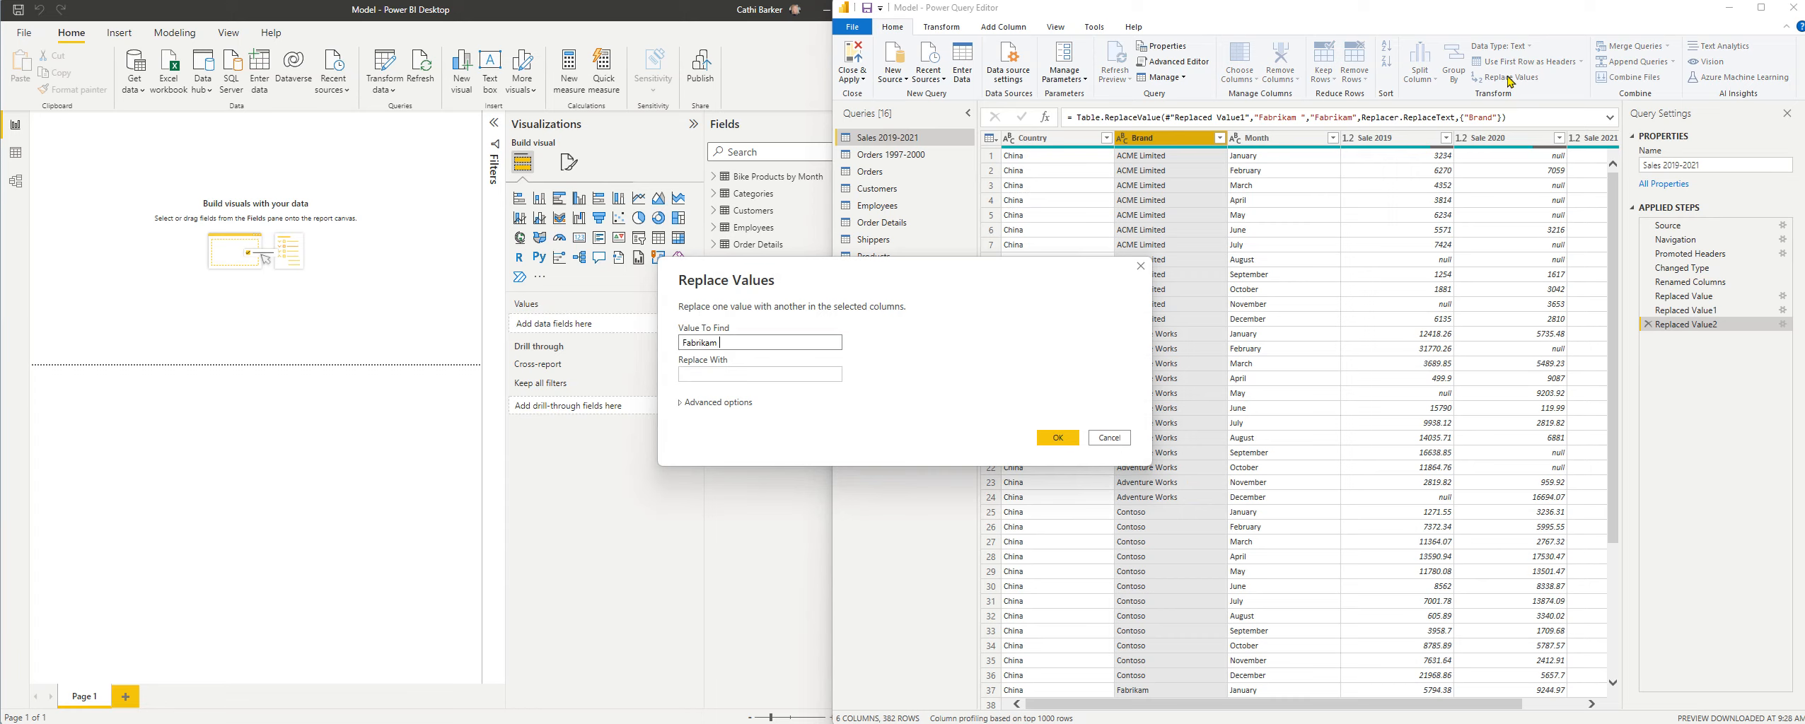
pyautogui.press('Tab')
pyautogui.hotkey('ctrl', 'v')
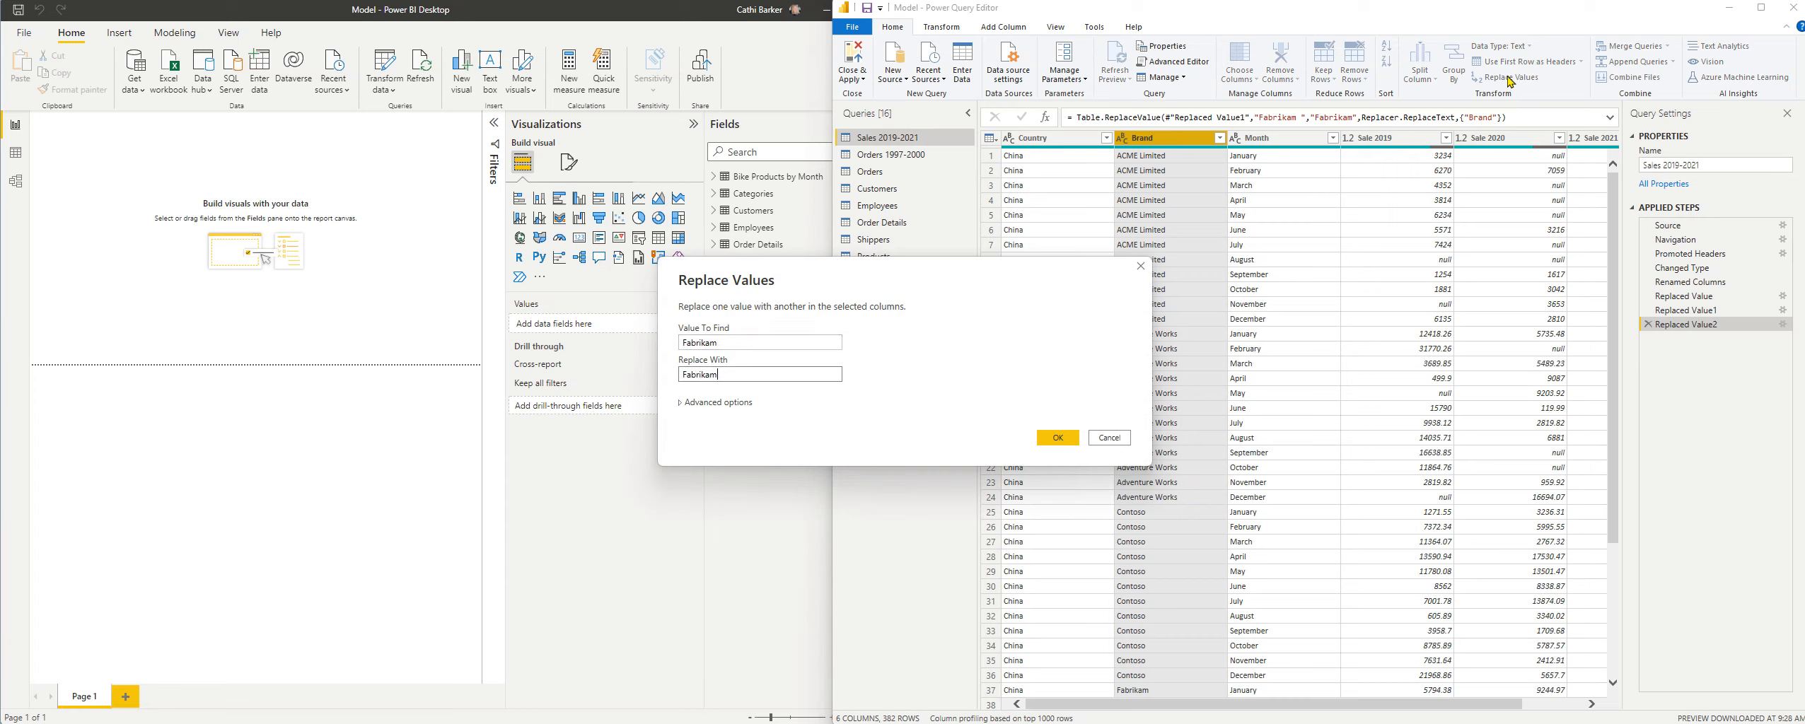
pyautogui.click(1058, 438)
pyautogui.click(1219, 137)
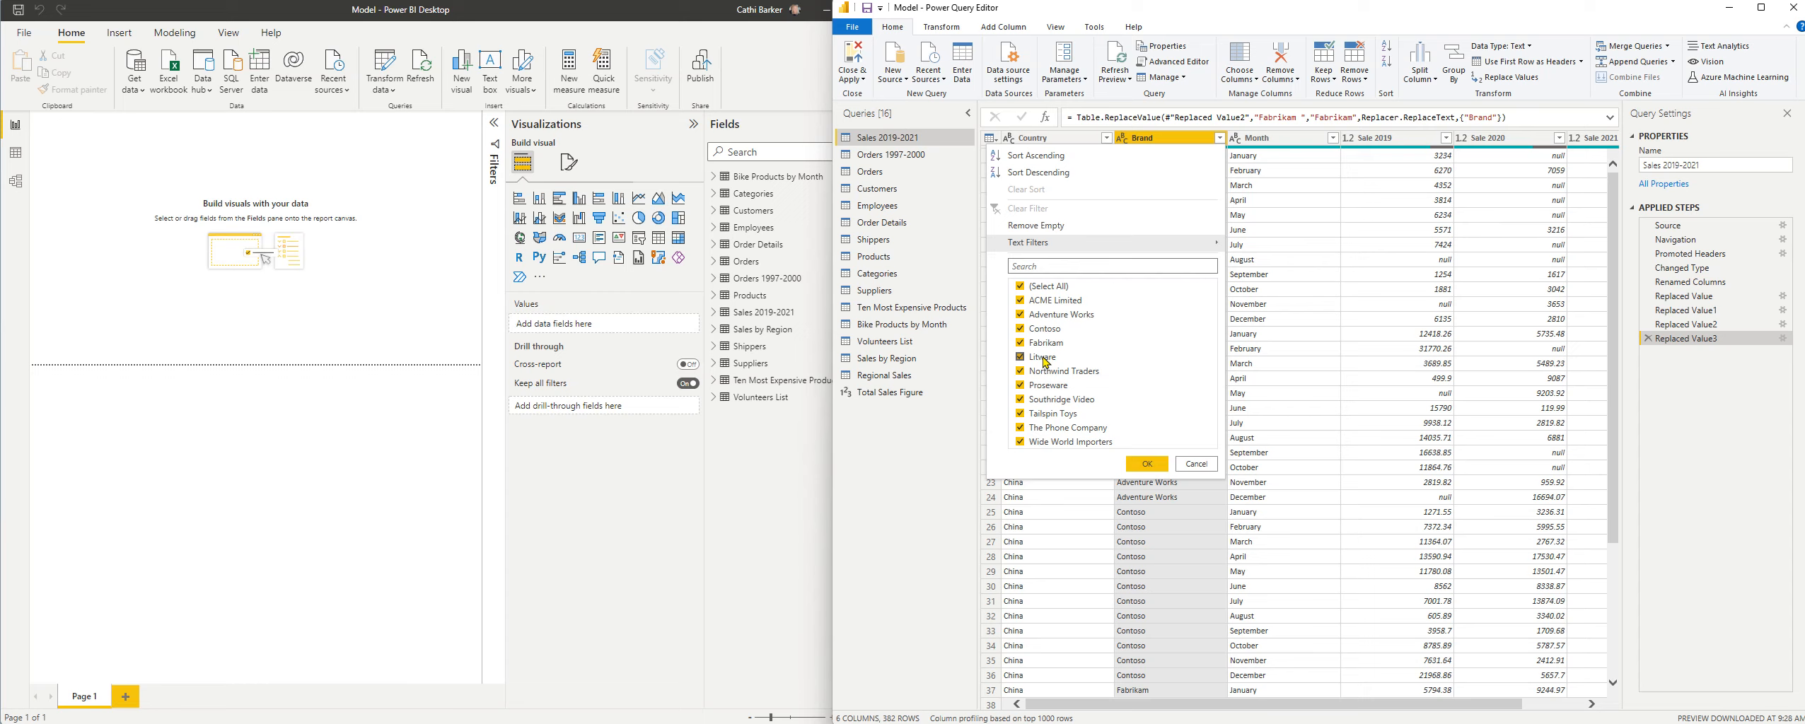
pyautogui.click(1197, 468)
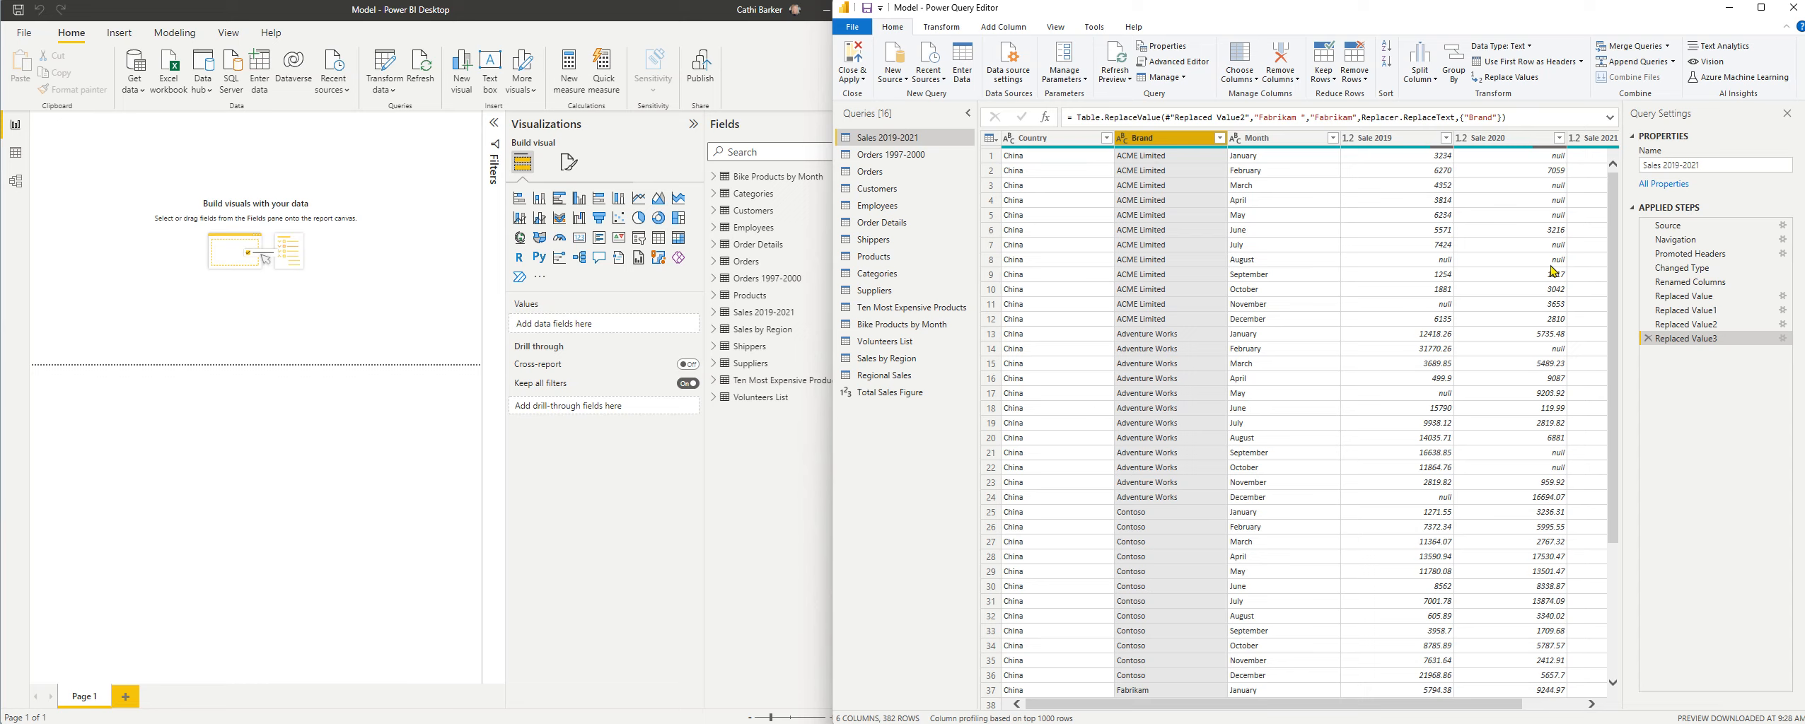
# Replace lowercase "null" with 0 across the Sale 2019, Sale 2020 and Sale 2021 columns
pyautogui.click(1591, 705)
pyautogui.click(1318, 140)
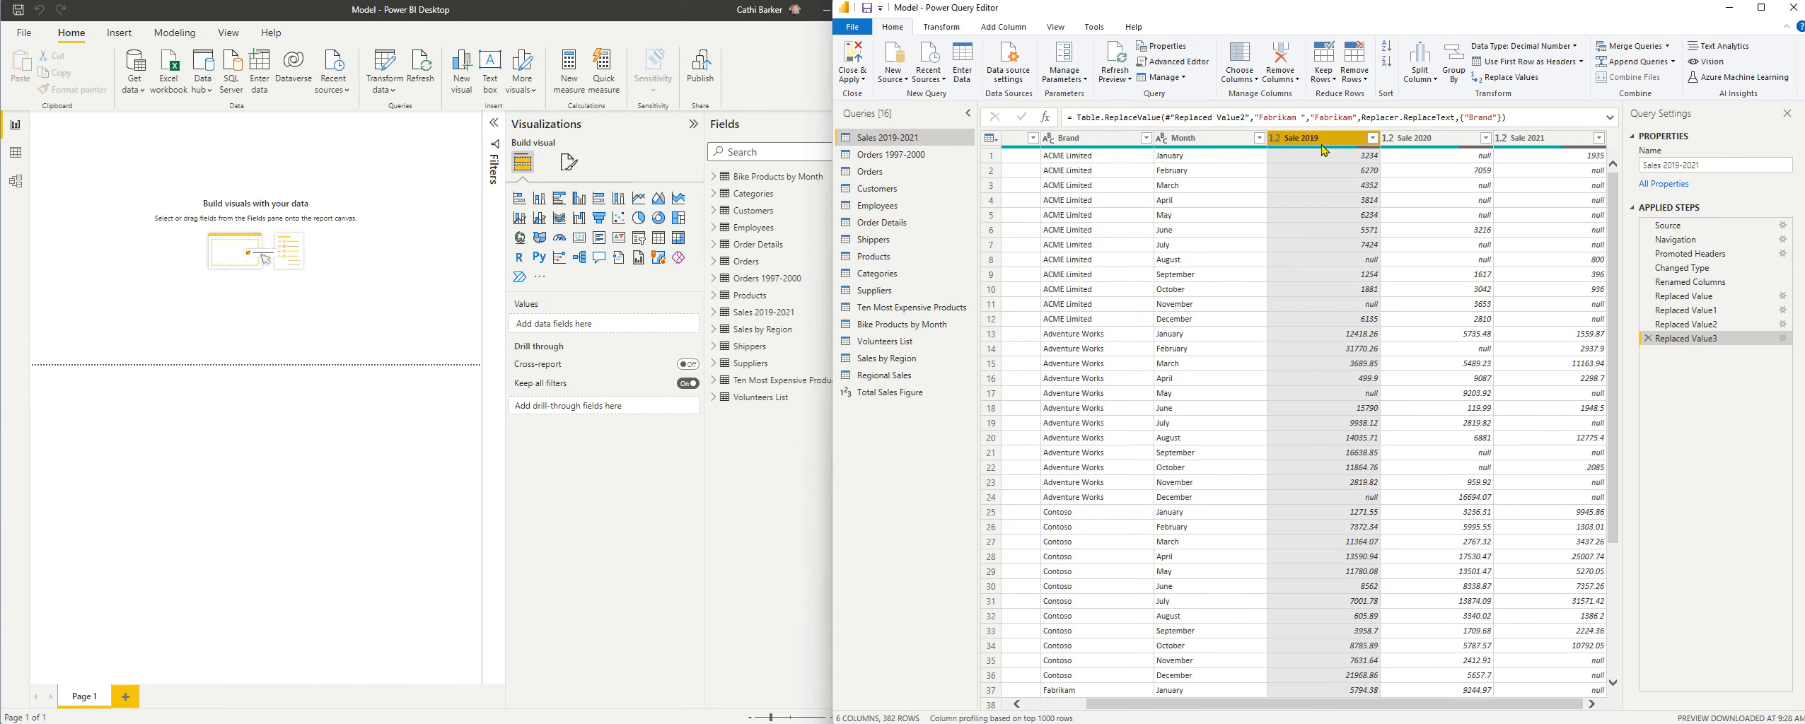
pyautogui.keyDown('ctrl'); pyautogui.click(1561, 139); pyautogui.keyUp('ctrl')
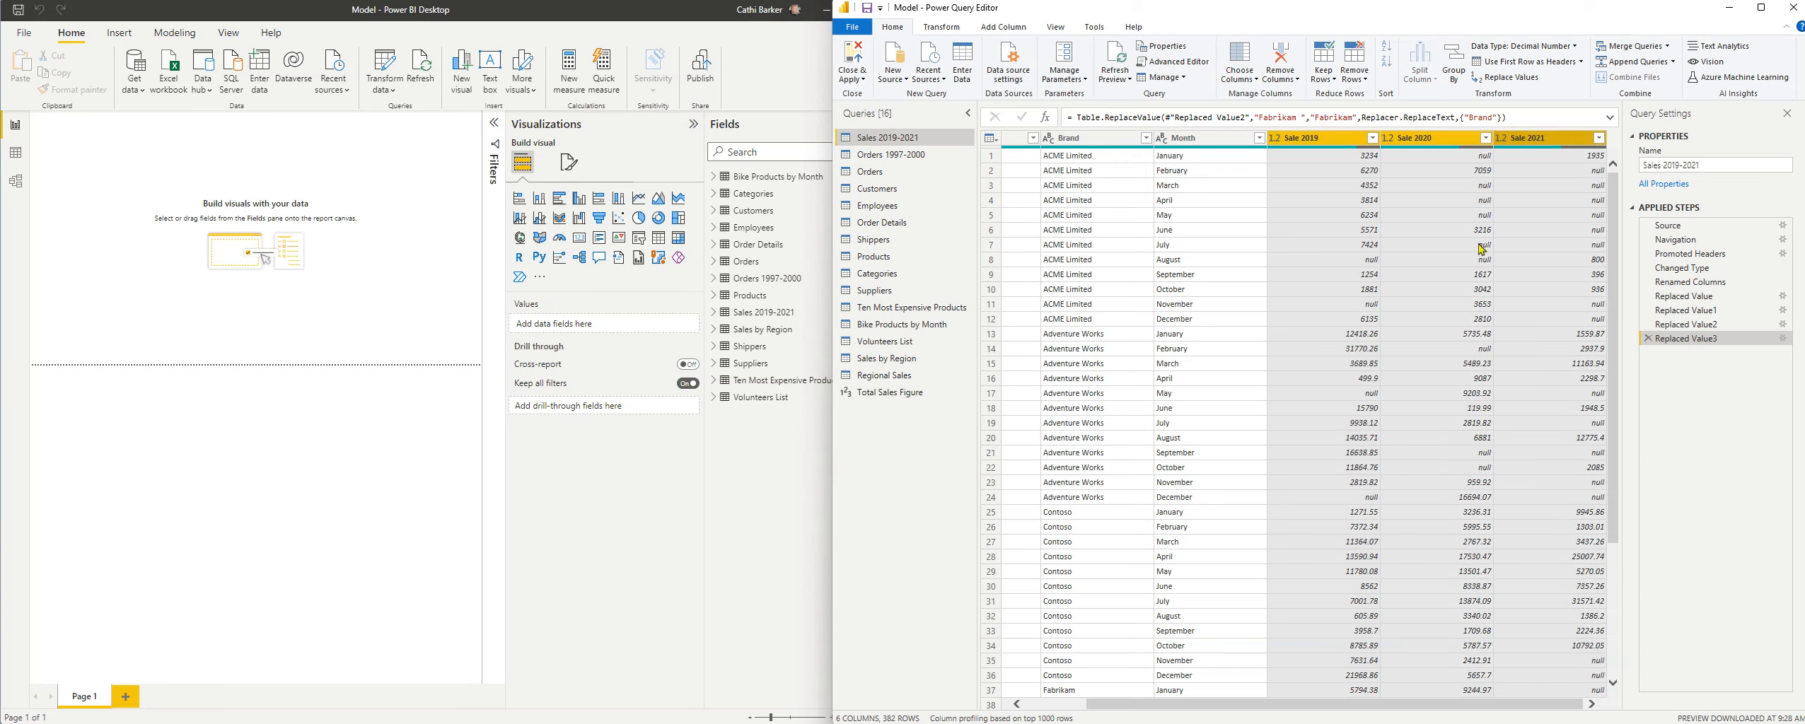
pyautogui.click(1513, 78)
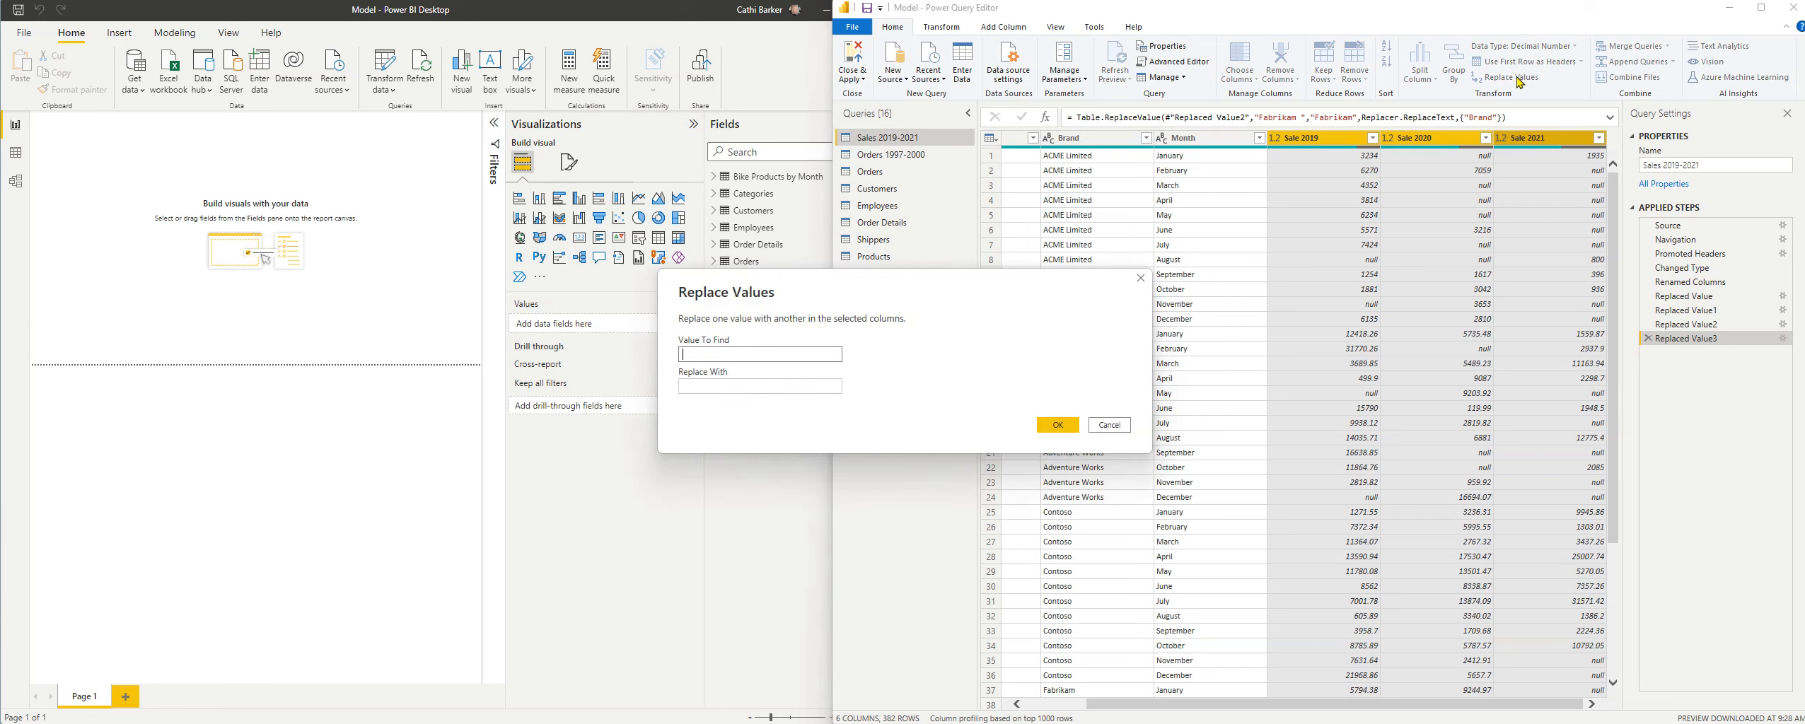
pyautogui.click(707, 386)
pyautogui.write('0')
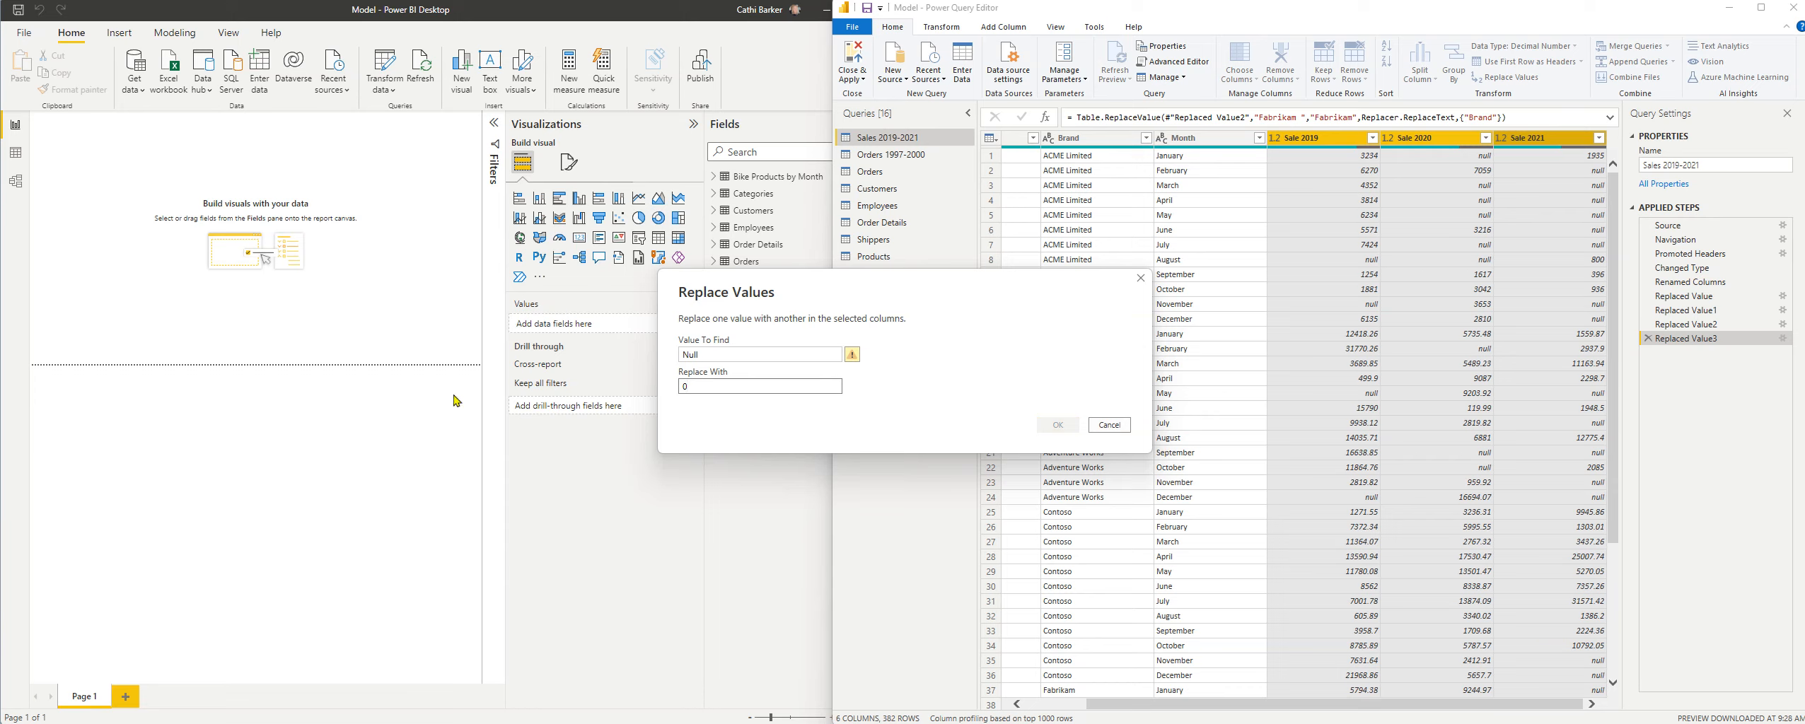
pyautogui.click(760, 355)
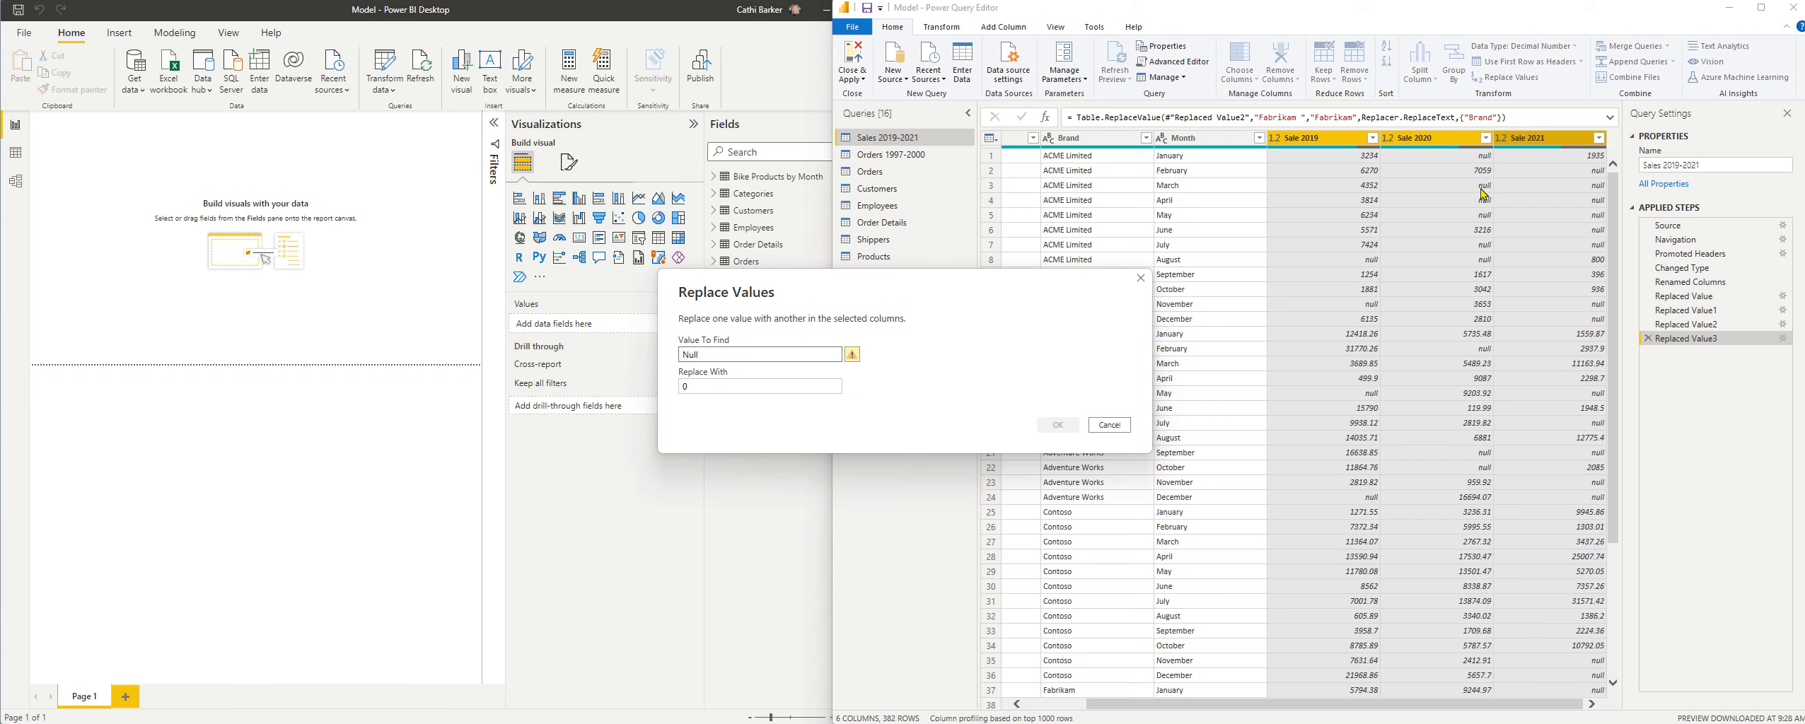
pyautogui.doubleClick(705, 356)
pyautogui.write('n')
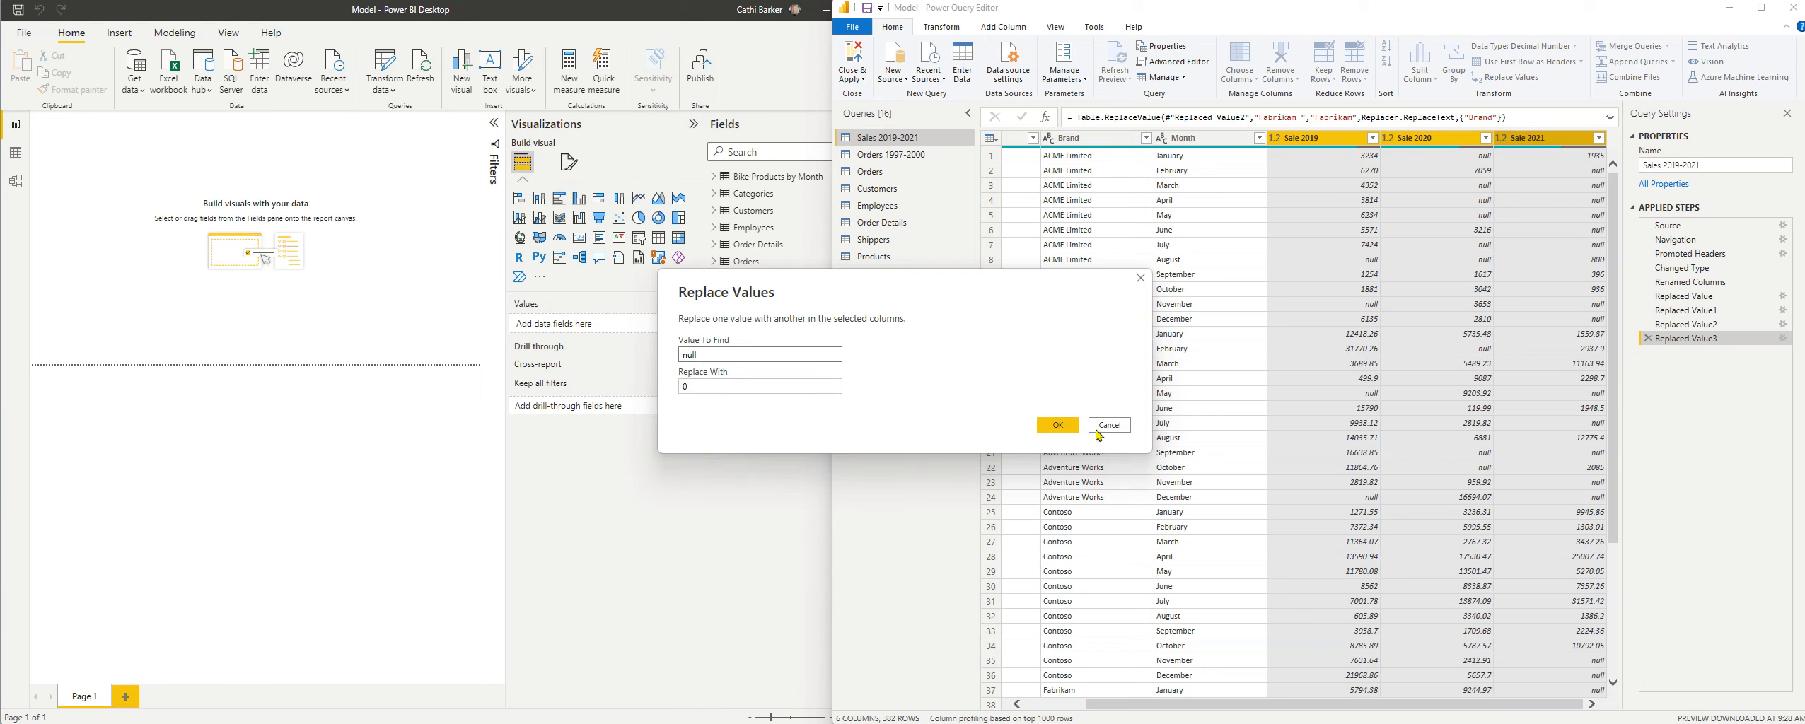
pyautogui.click(1058, 426)
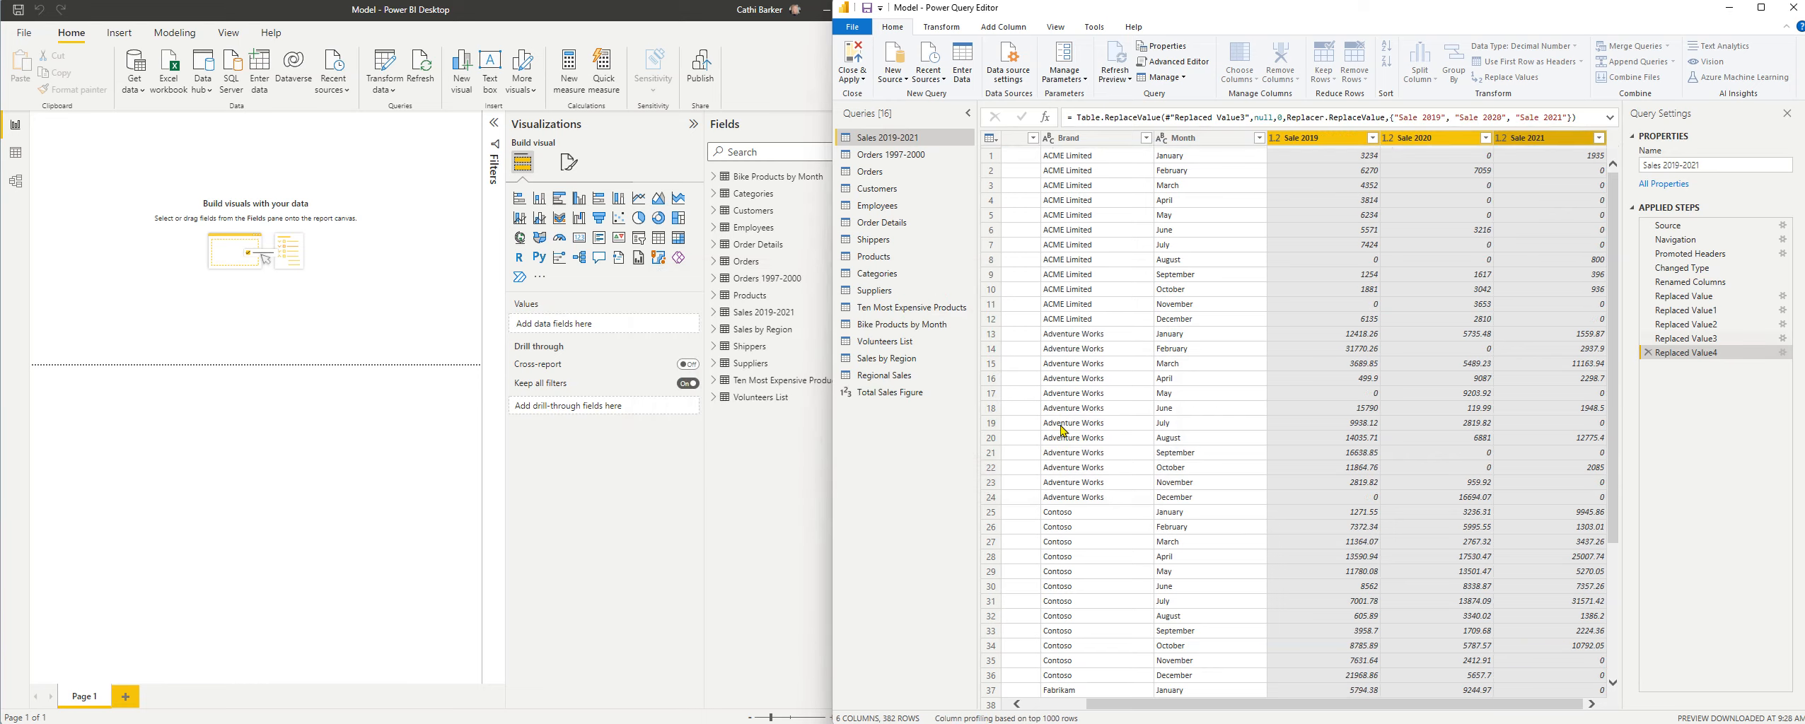